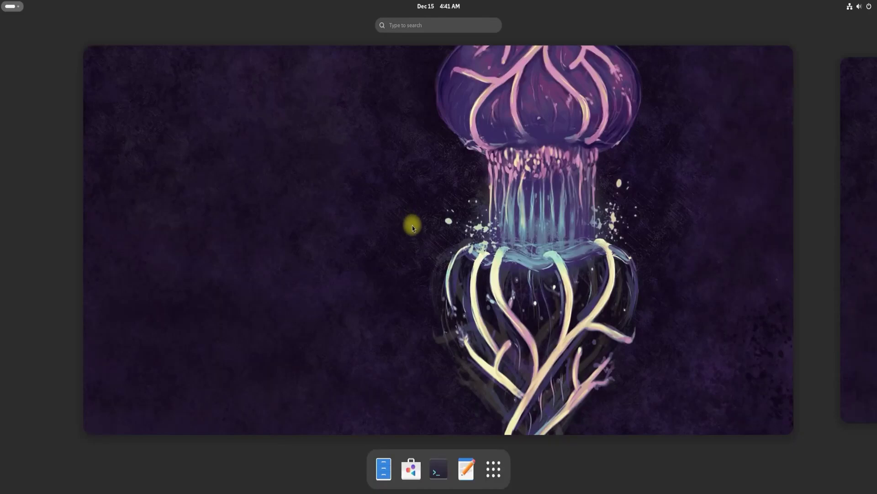
# From Activities, open the app grid, leave the Utilities folder, and launch Settings.
pyautogui.click(412, 226)
pyautogui.click(12, 7)
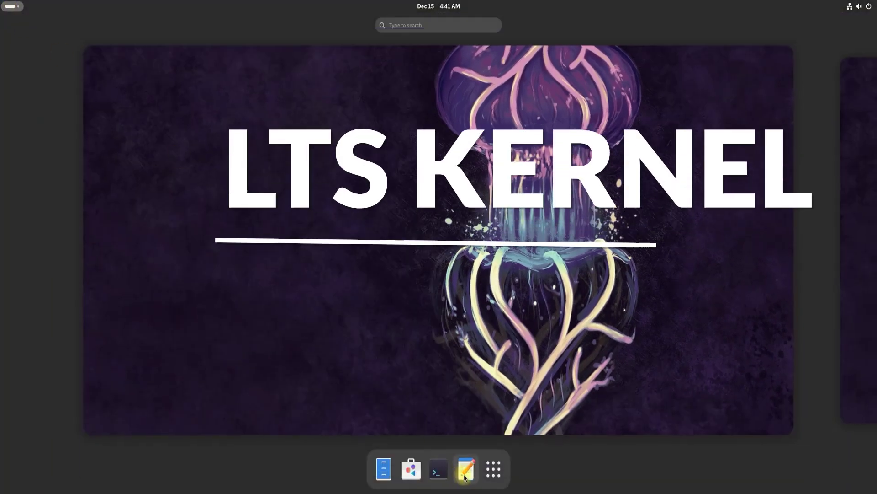
pyautogui.click(494, 468)
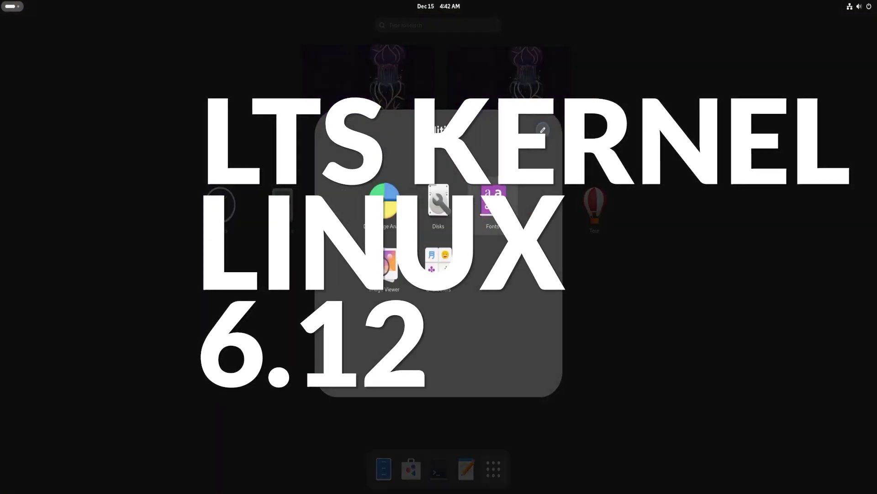
pyautogui.press('Escape')
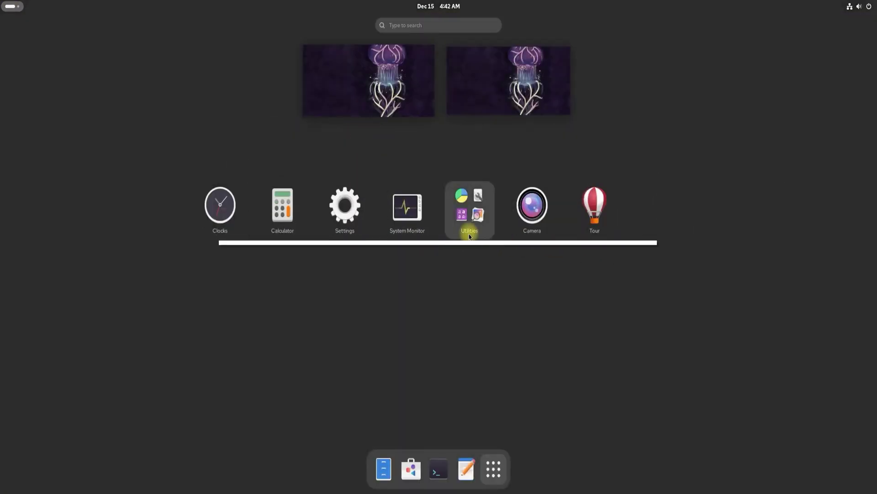
pyautogui.click(341, 234)
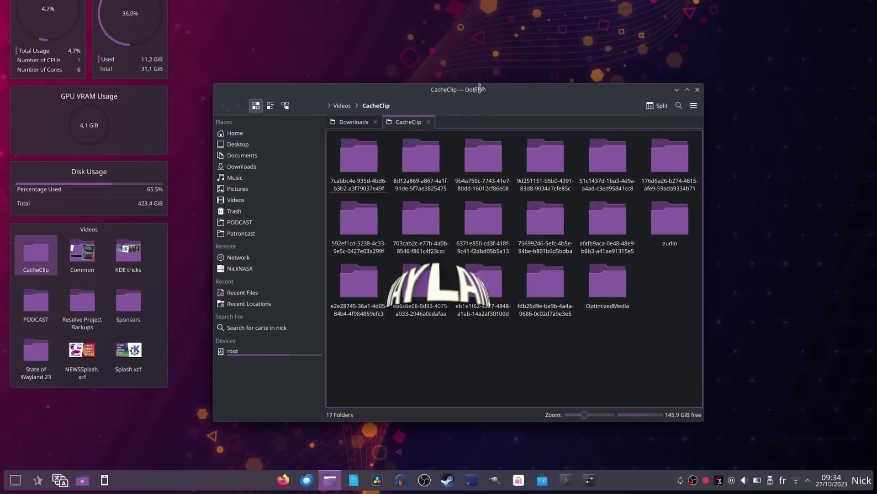
# Shift the Dolphin CacheClip window slightly upward, then bring up the desktop menu and quick settings.
pyautogui.moveTo(480, 88); pyautogui.dragTo(477, 66)
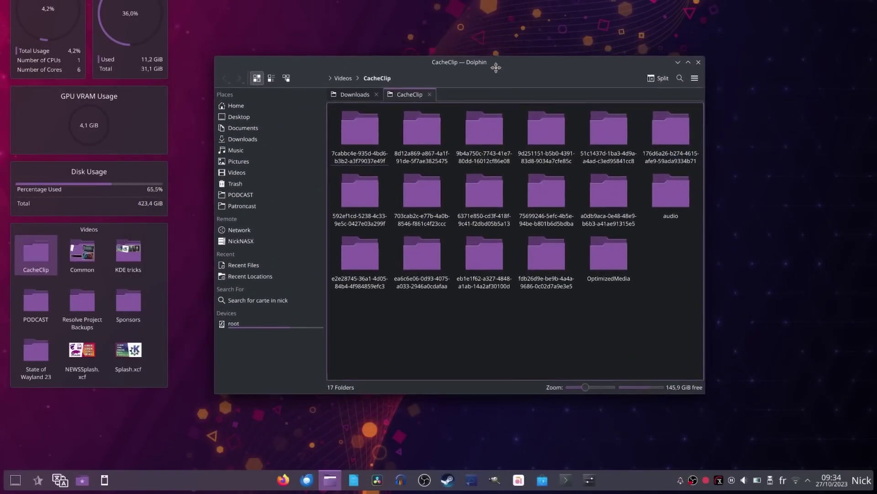
pyautogui.rightClick(473, 26)
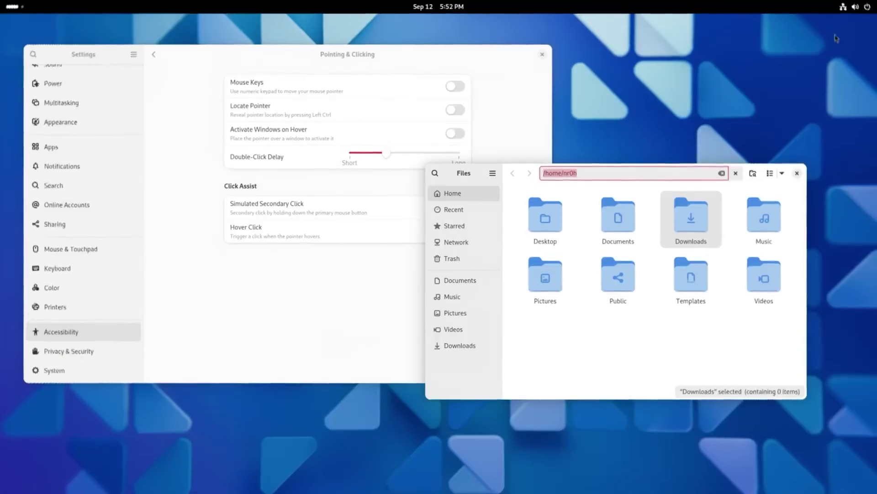
pyautogui.click(868, 6)
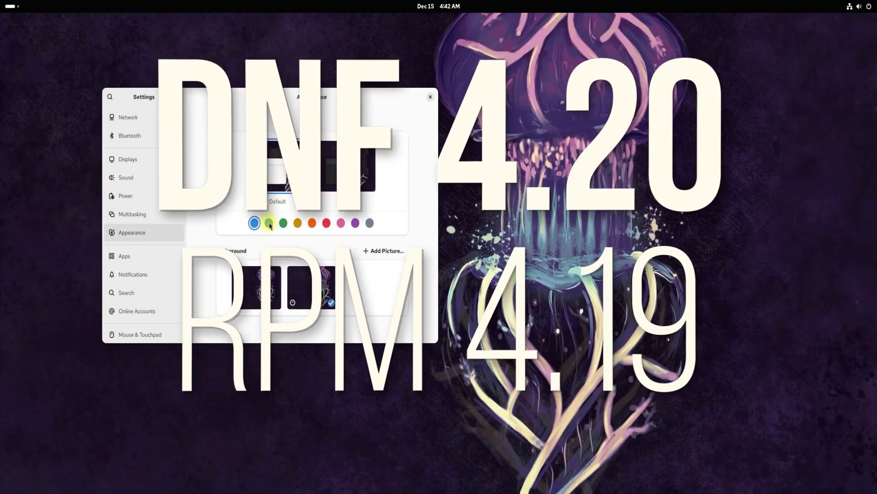
# Apply a pink accent and the Dark style in Appearance, then go to the Apps page.
pyautogui.click(269, 223)
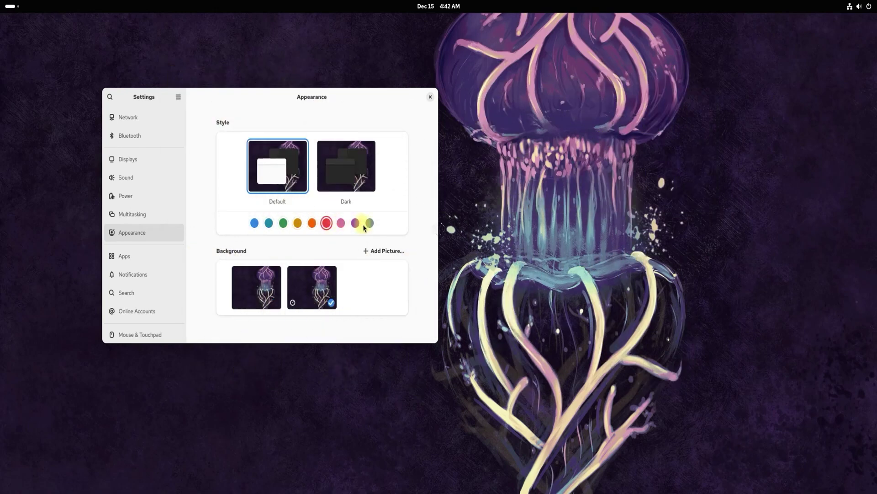
pyautogui.click(349, 176)
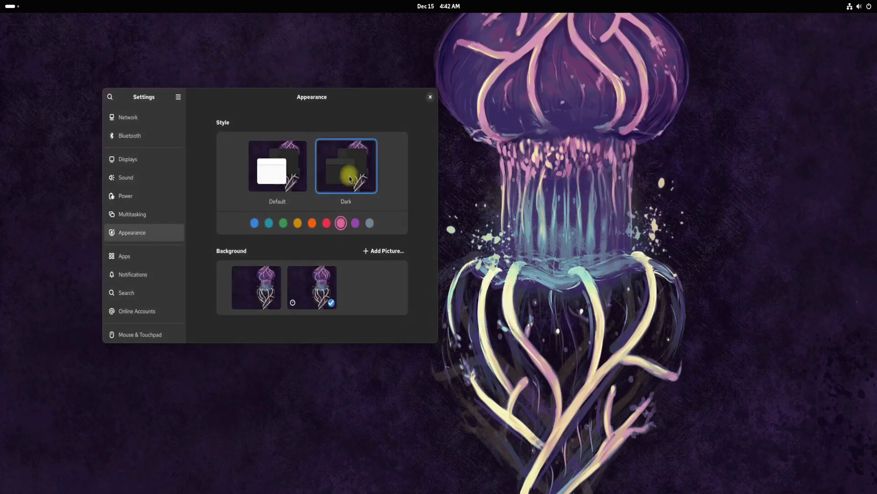
pyautogui.click(138, 256)
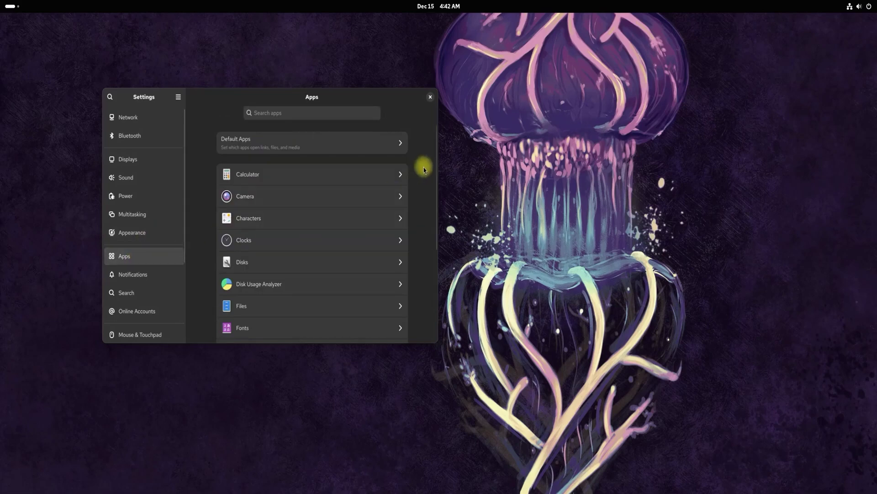
pyautogui.scroll(-5, 426, 240)
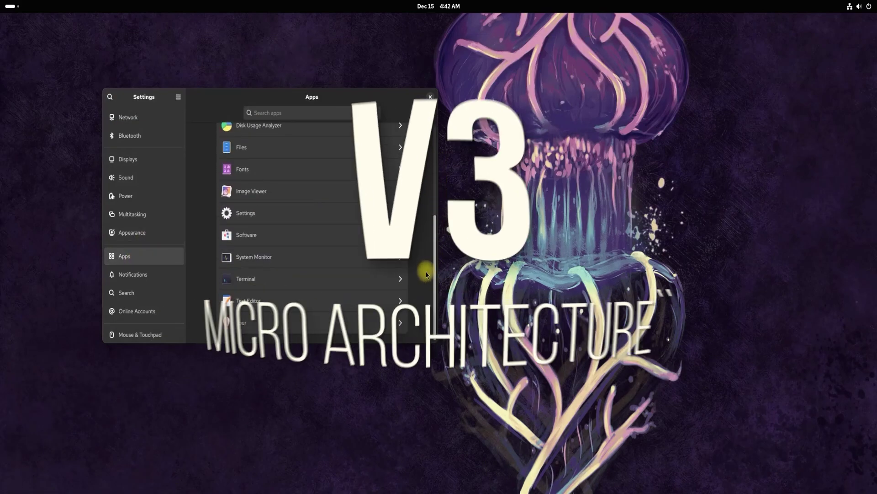
# Step through the Notifications, Search and Online Accounts pages in the Settings sidebar.
pyautogui.click(161, 274)
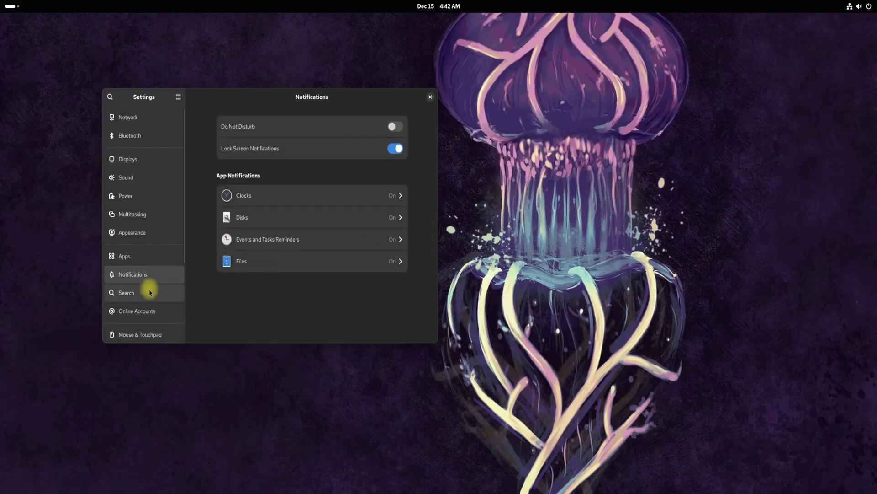
pyautogui.click(150, 292)
pyautogui.click(148, 313)
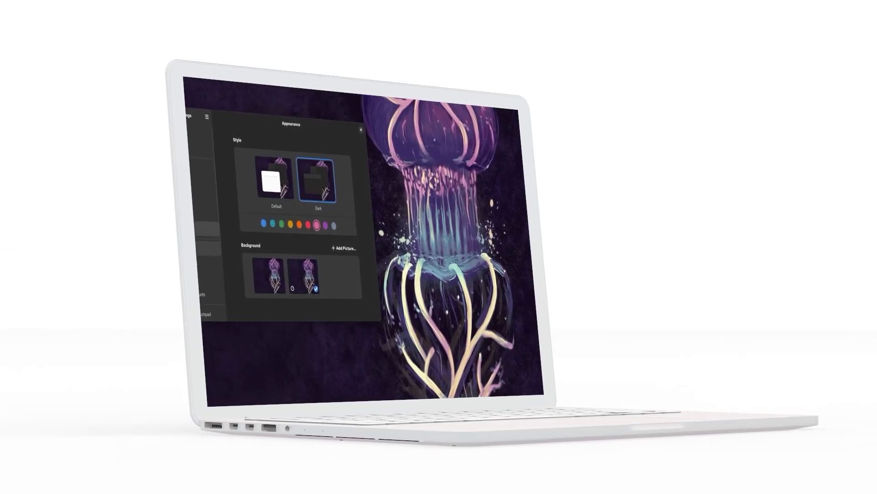
# Go from the Apps page to the Mouse & Touchpad settings.
pyautogui.click(204, 247)
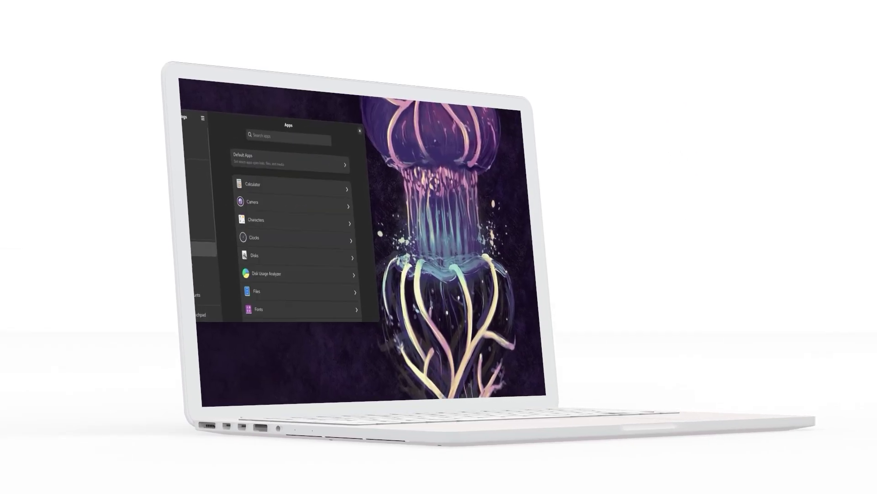
pyautogui.scroll(-5, 372, 261)
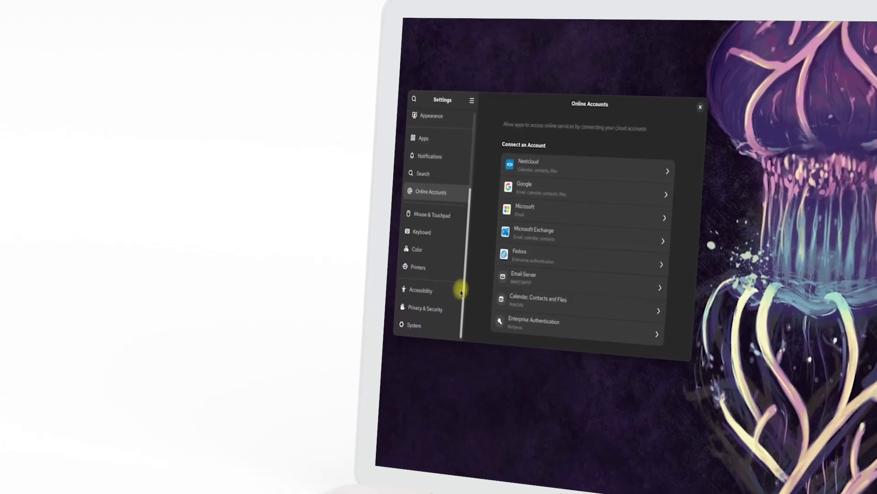
pyautogui.click(414, 213)
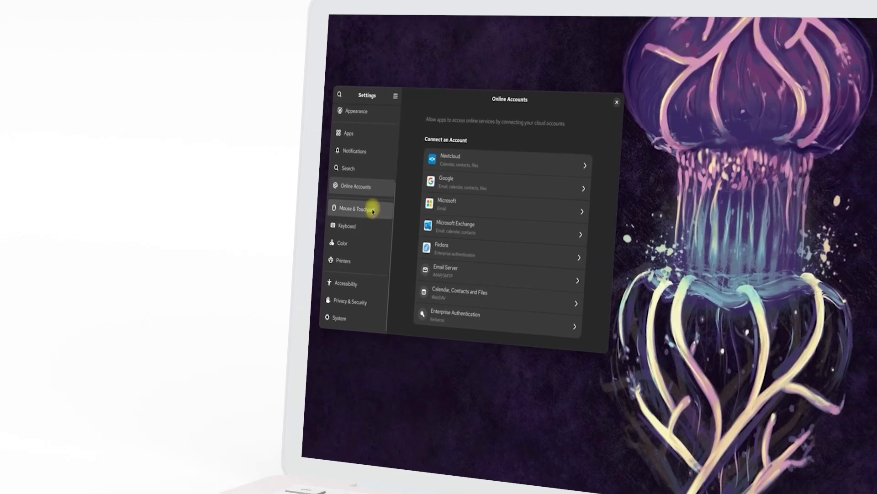